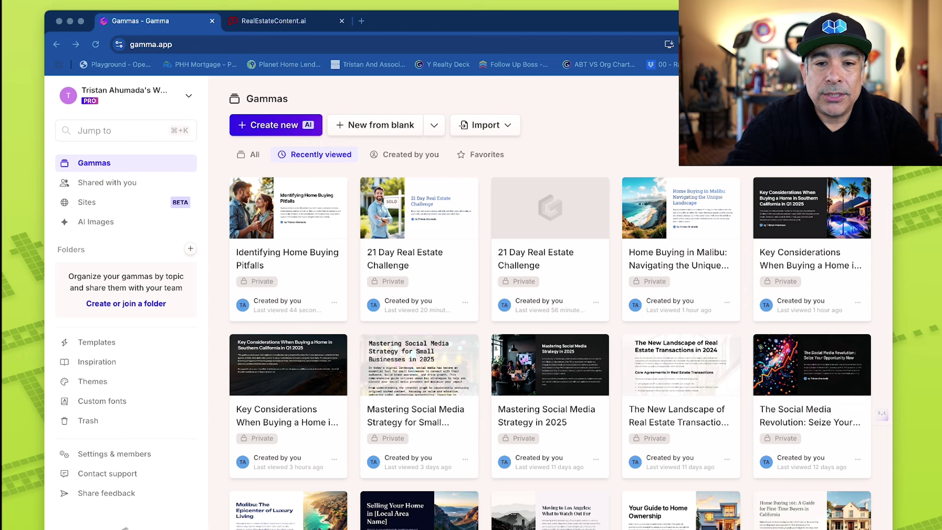
Start a new AI gamma and choose Generate to build it from a one-line prompt
key(super+Tab)
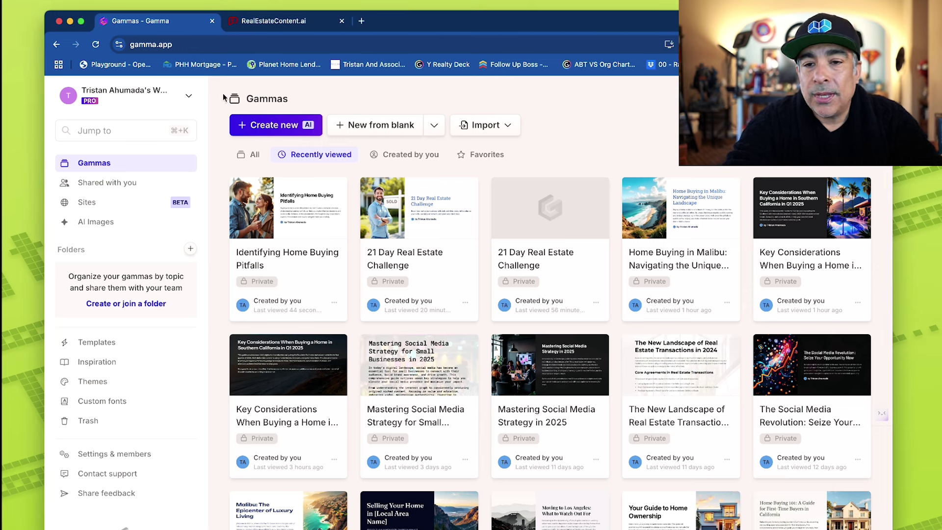
click(258, 130)
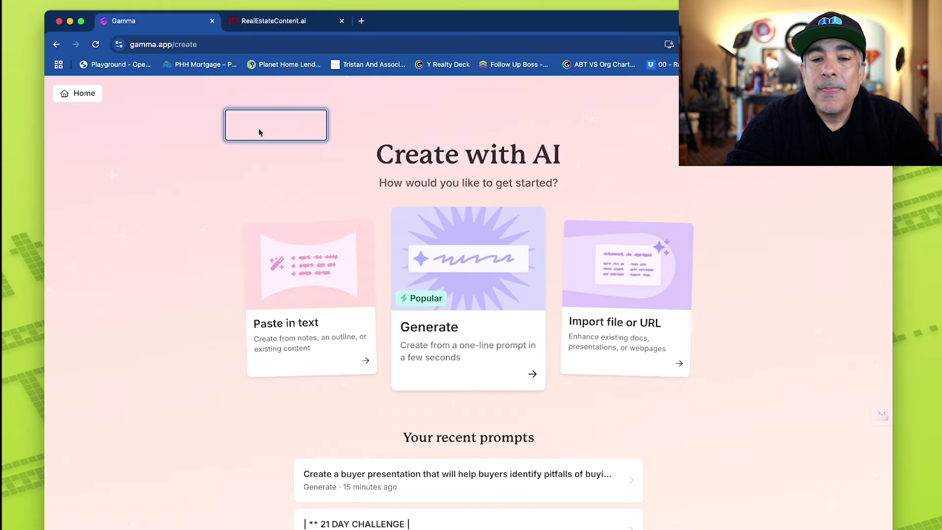
scroll(513, 142, up, 5)
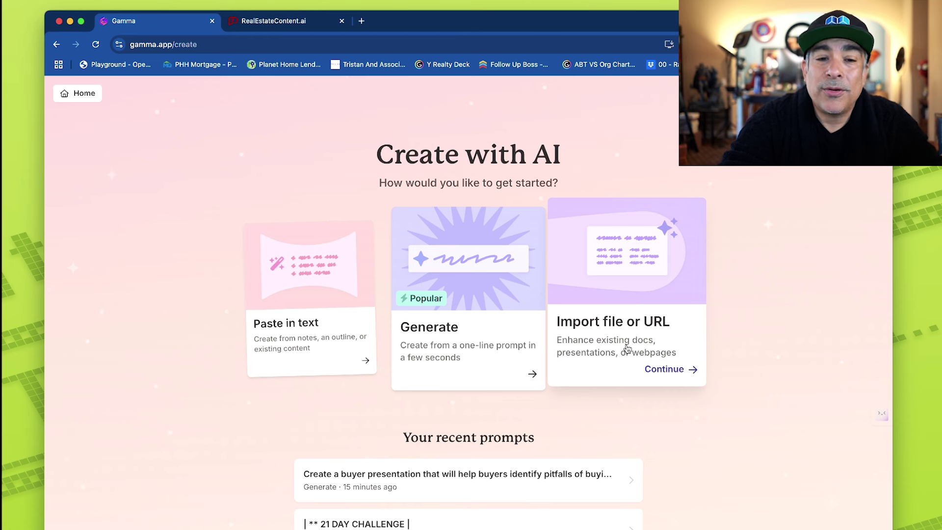
click(495, 339)
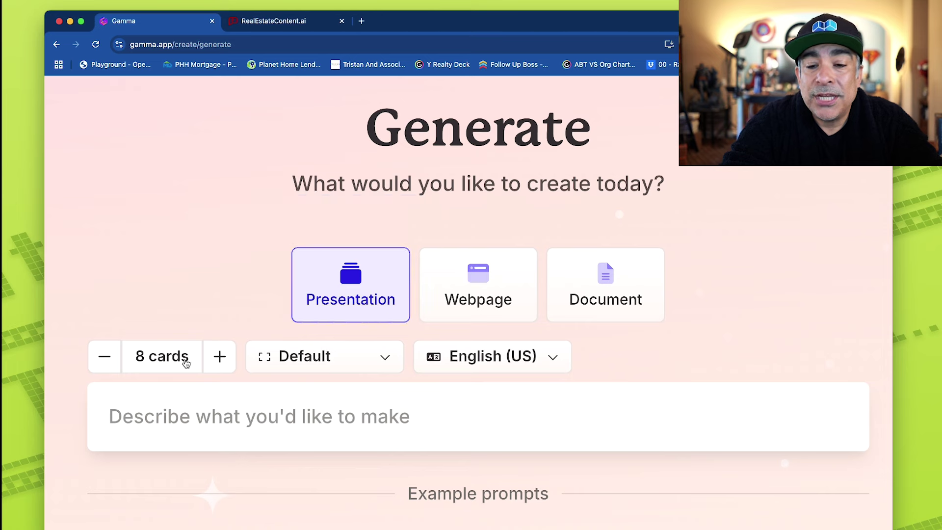
Adjust the presentation's card count, ending back at 8 cards
click(214, 364)
click(214, 364)
click(214, 363)
click(118, 361)
click(118, 360)
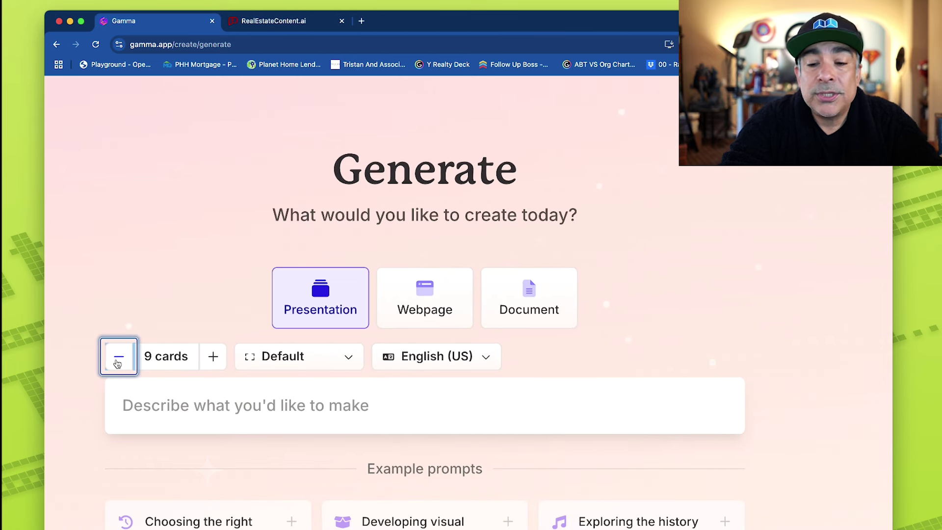
Write a prompt for a buyer presentation on everything to watch out for when buying a home
scroll(319, 324, down, 2)
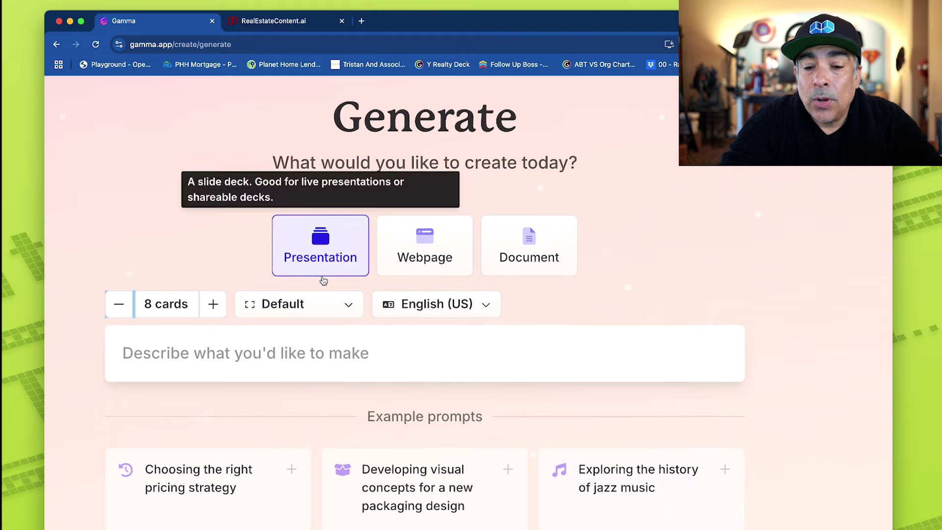
key(super+minus)
key(super+minus)
key(super+minus)
key(super+plus)
key(super+plus)
key(super+plus)
key(super+plus)
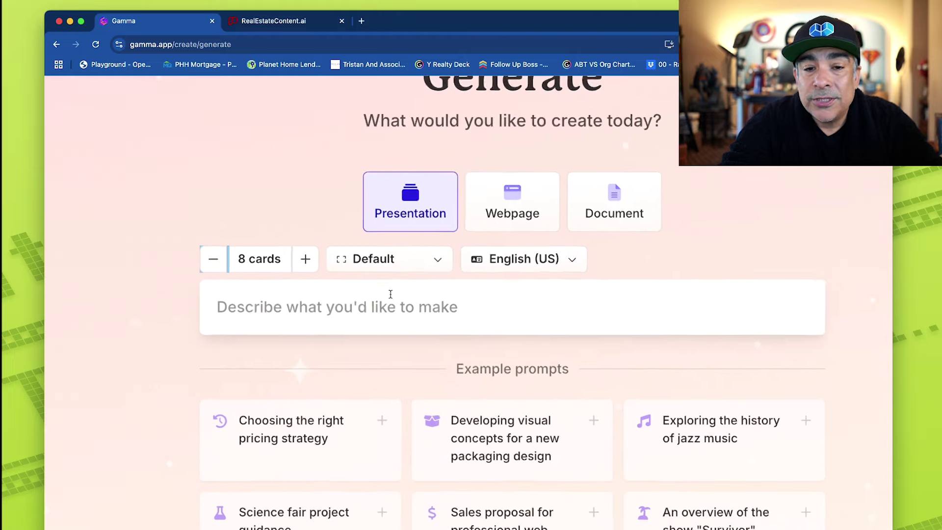
click(373, 299)
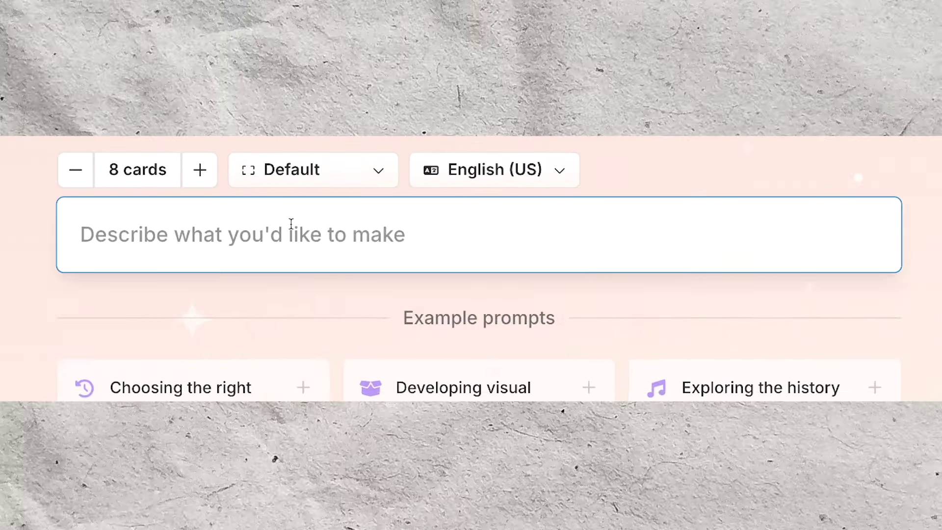
text(Create a)
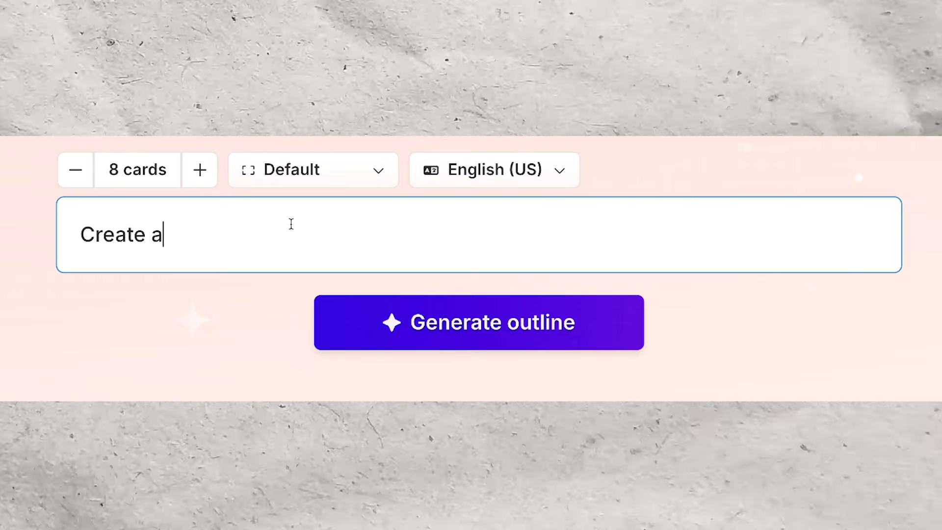
text( buyer presentation)
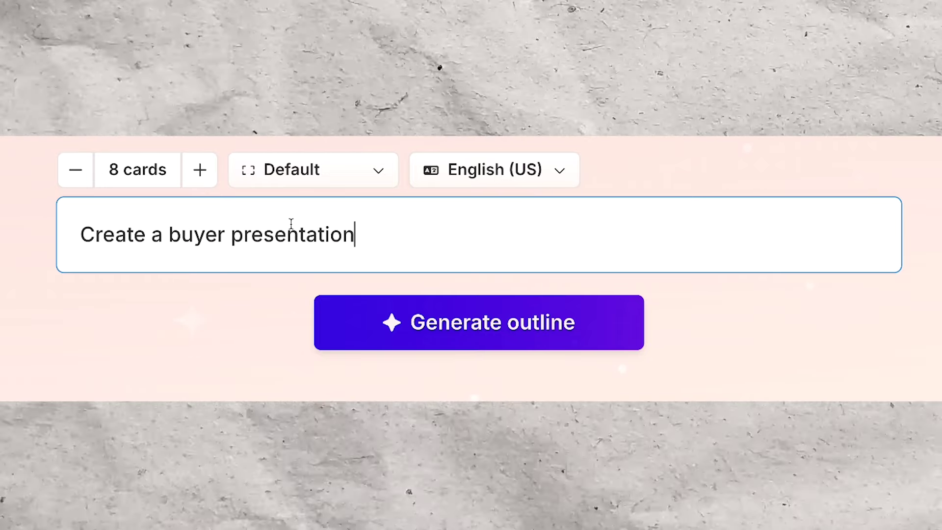
text( for all the th)
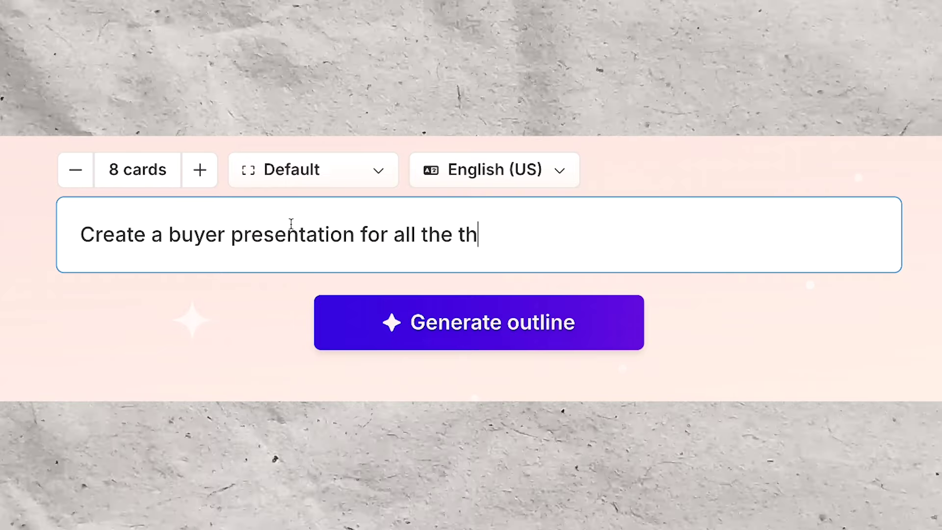
text(ings a buyer should watch out fo)
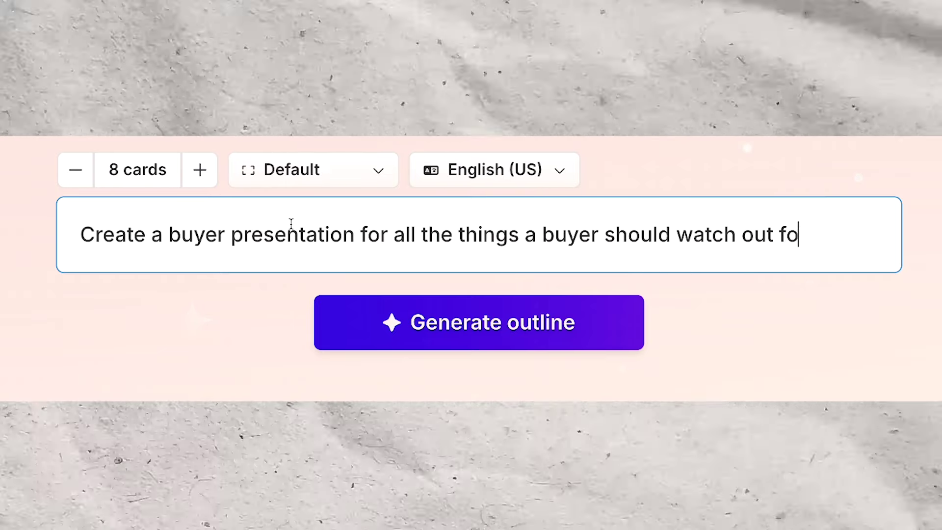
text(r when buyi)
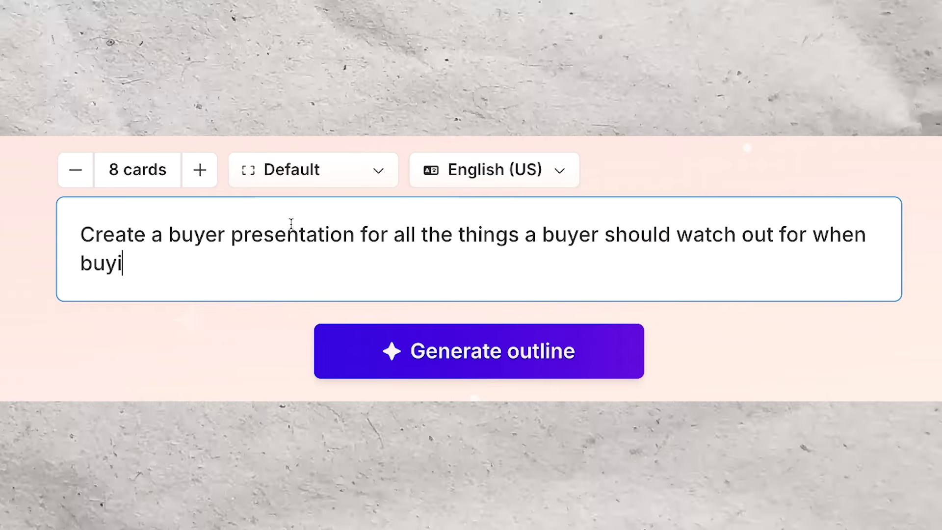
text(ng a home.)
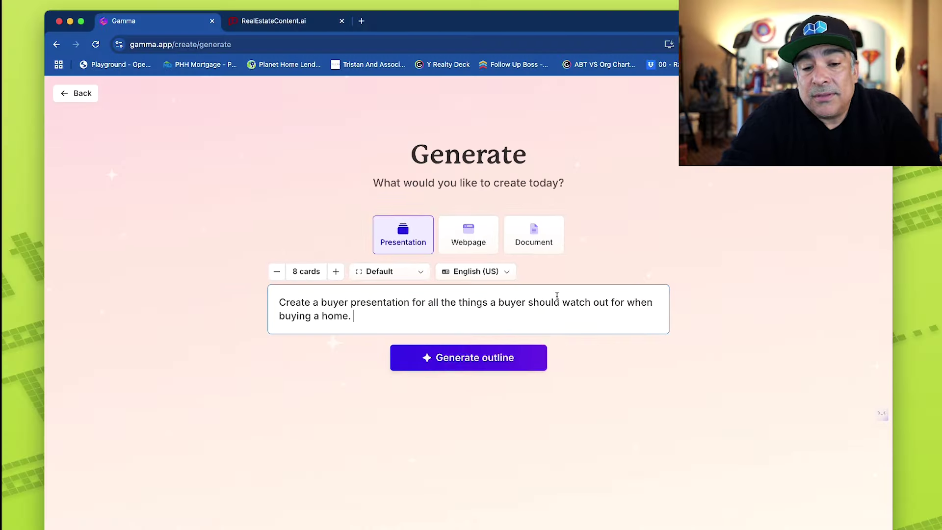
Generate the nine-card outline and set the amount of text per card to Detailed
click(508, 351)
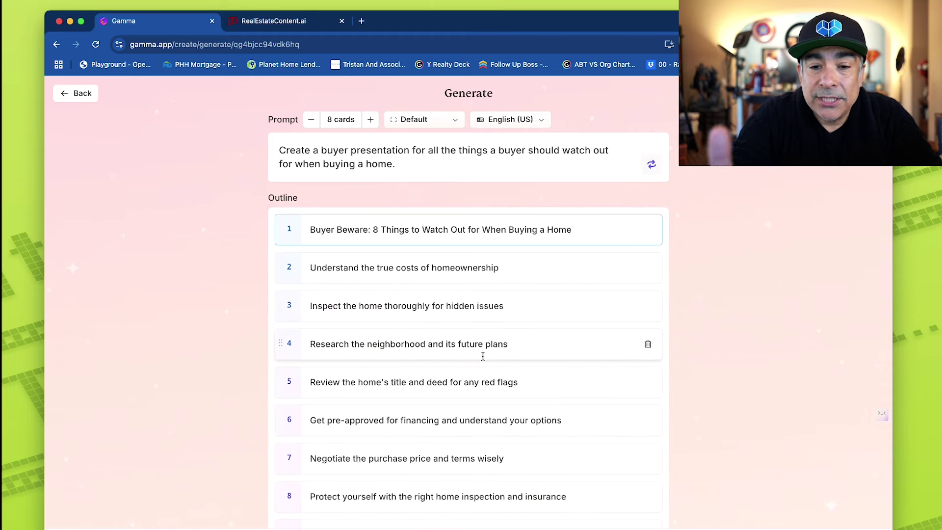
scroll(343, 284, down, 1)
scroll(377, 252, down, 3)
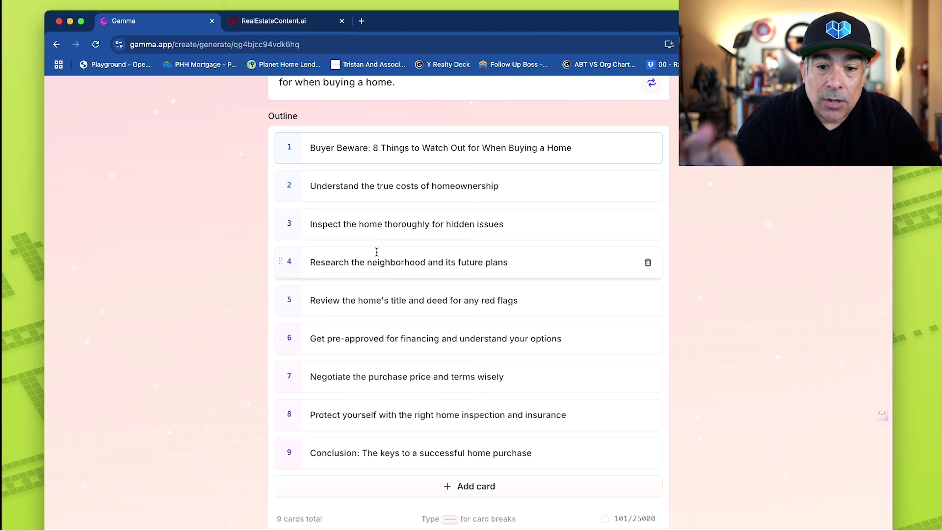
scroll(377, 252, down, 6)
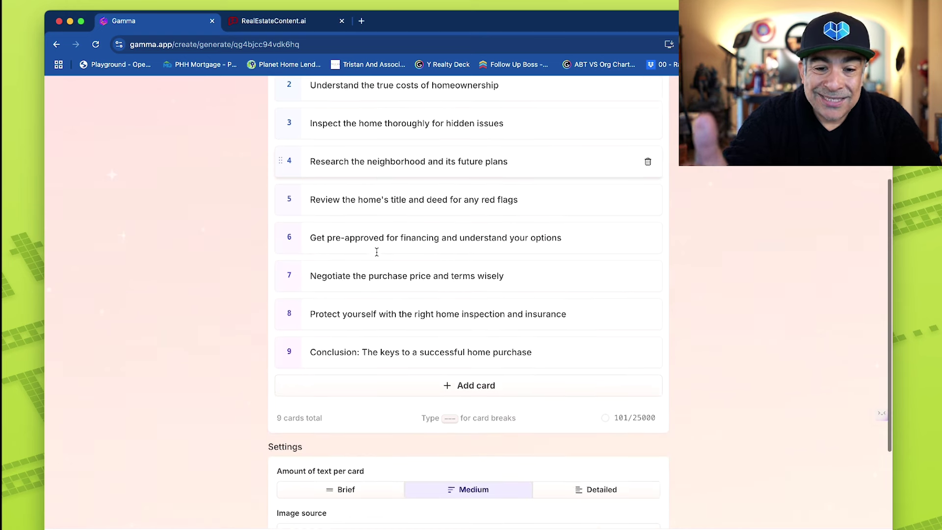
click(592, 286)
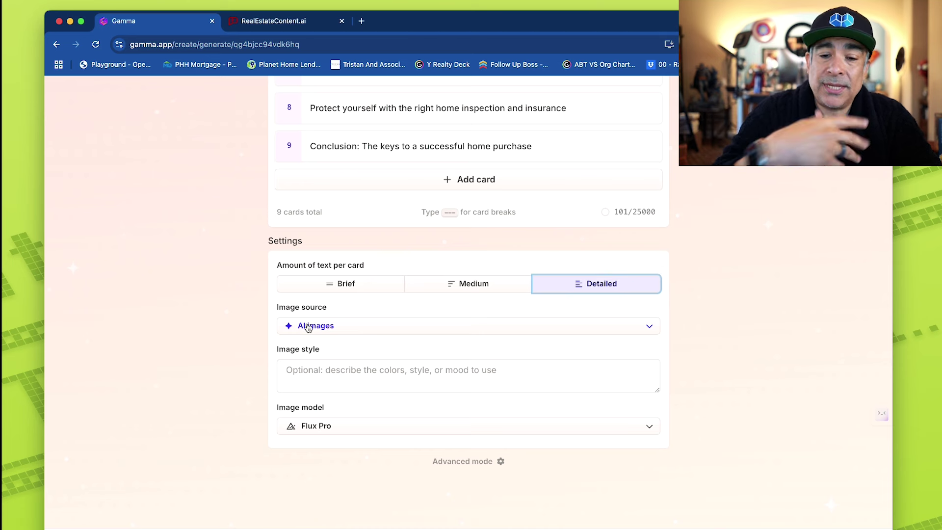
Review the image model list, keep Flux Pro, and move on to themes
click(338, 431)
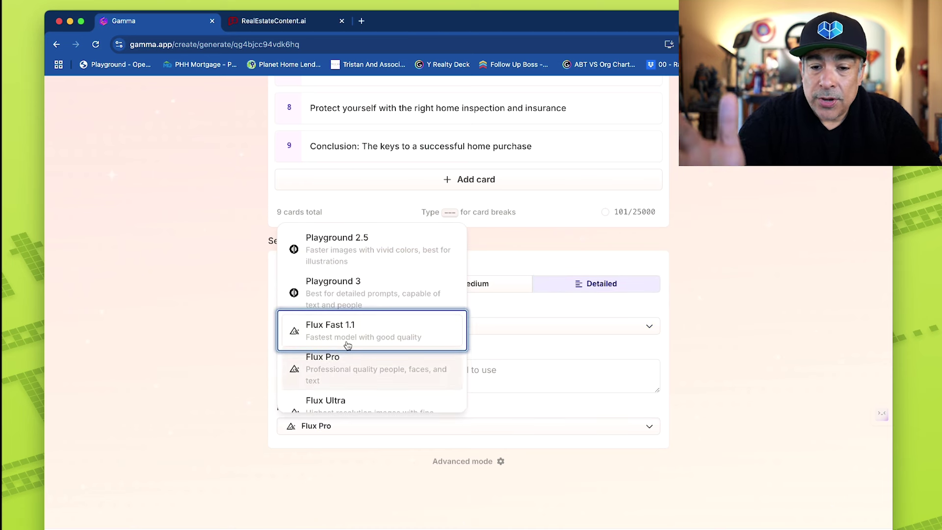
scroll(351, 353, down, 3)
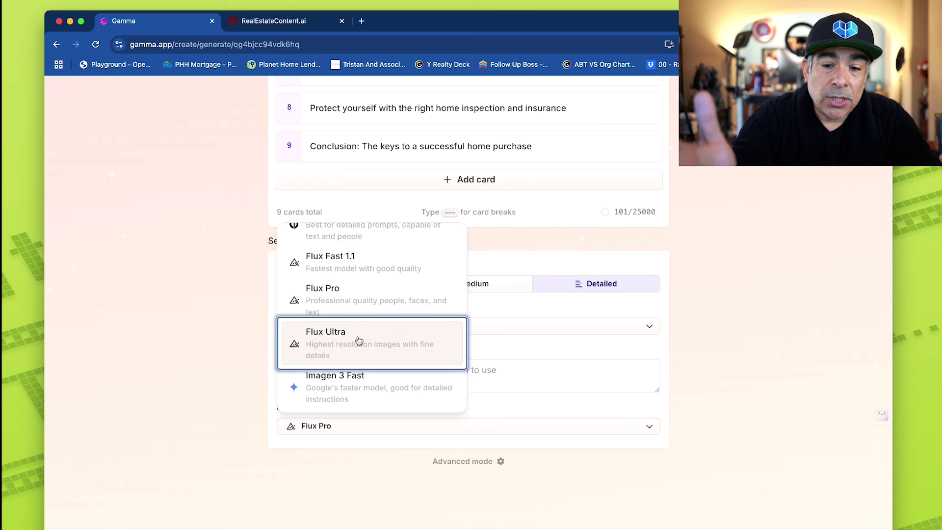
scroll(358, 339, down, 2)
scroll(361, 349, down, 6)
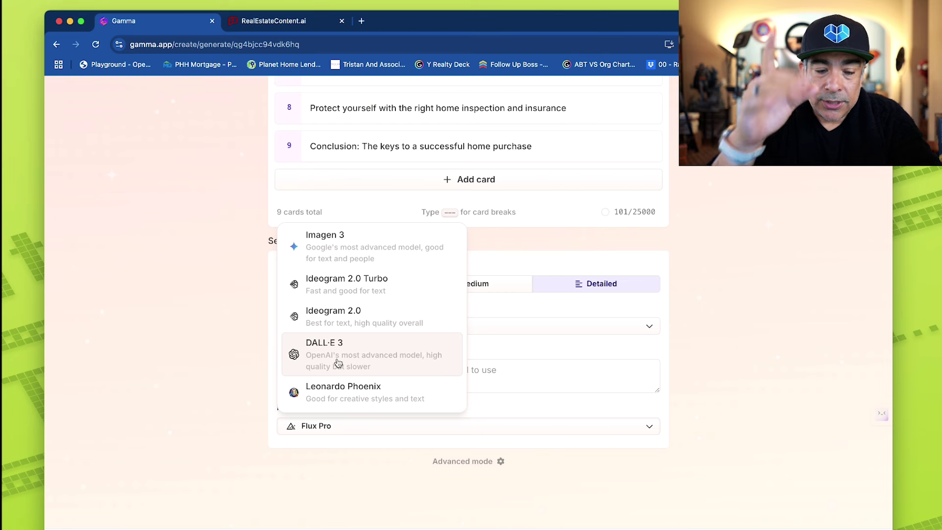
click(406, 496)
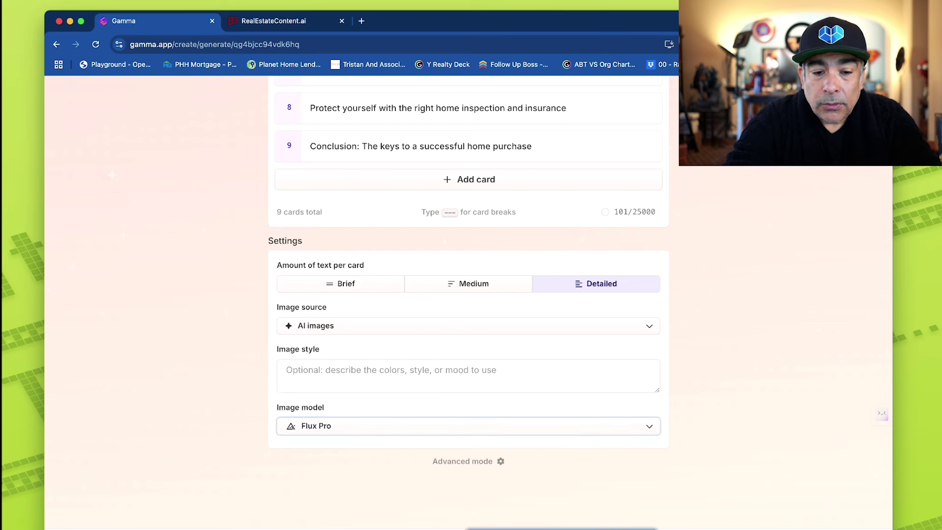
click(614, 523)
Apply the Basic Light theme and generate the deck
scroll(706, 300, down, 15)
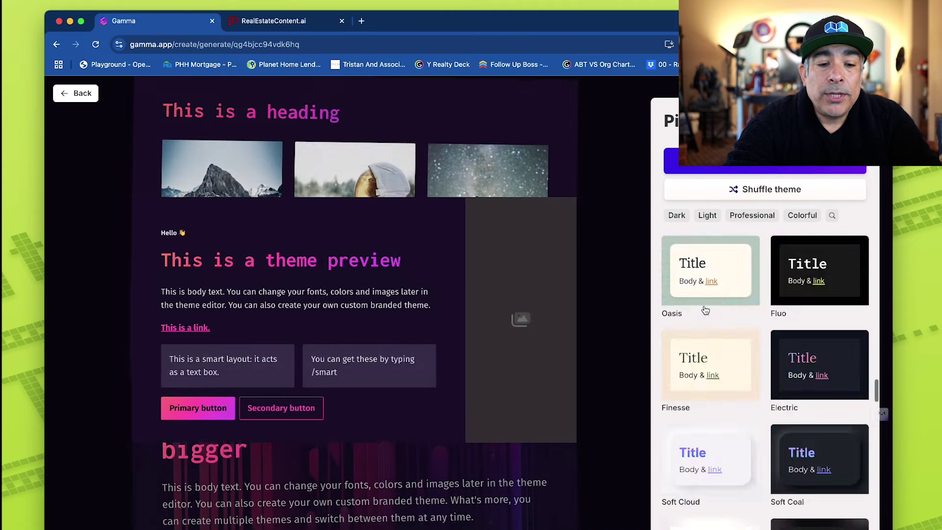
click(682, 471)
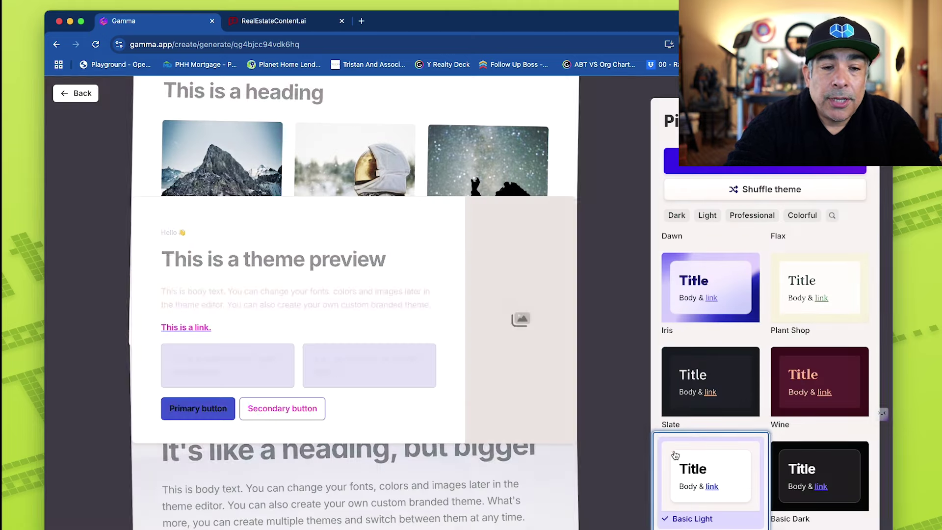
click(760, 170)
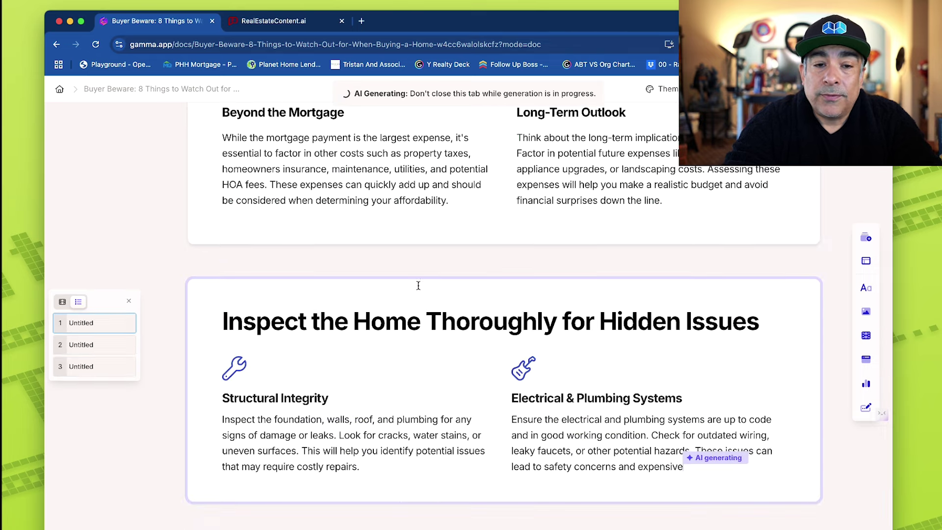
After generation finishes, select the 'Buyer Beware: 8' prefix in the title card
scroll(358, 299, up, 15)
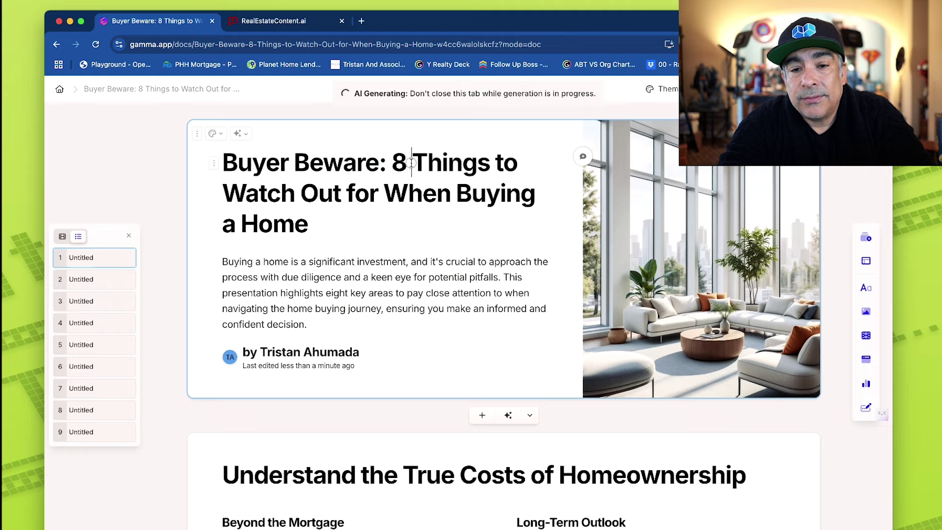
drag(410, 162, 223, 162)
Delete the prefix so the title reads 'Things to Watch Out for When Buying a Home', then review all nine cards
key(BackSpace)
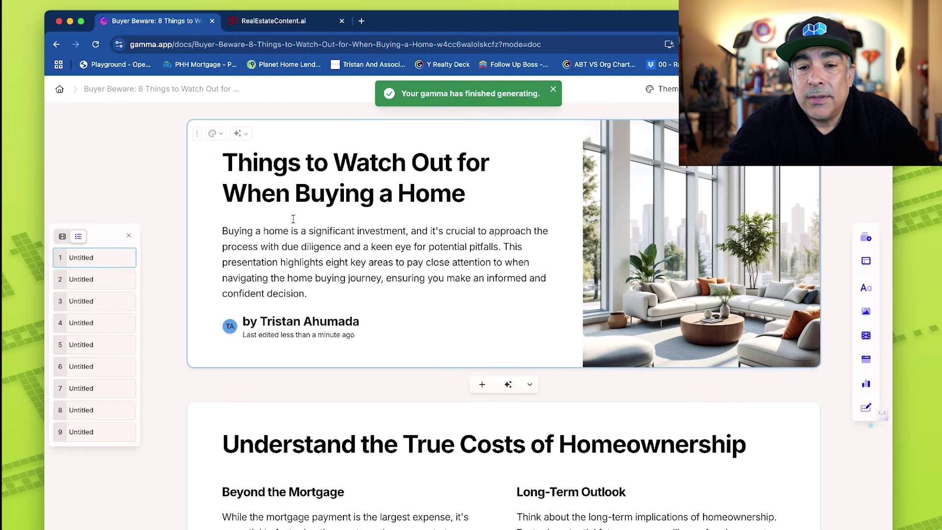
scroll(385, 269, down, 5)
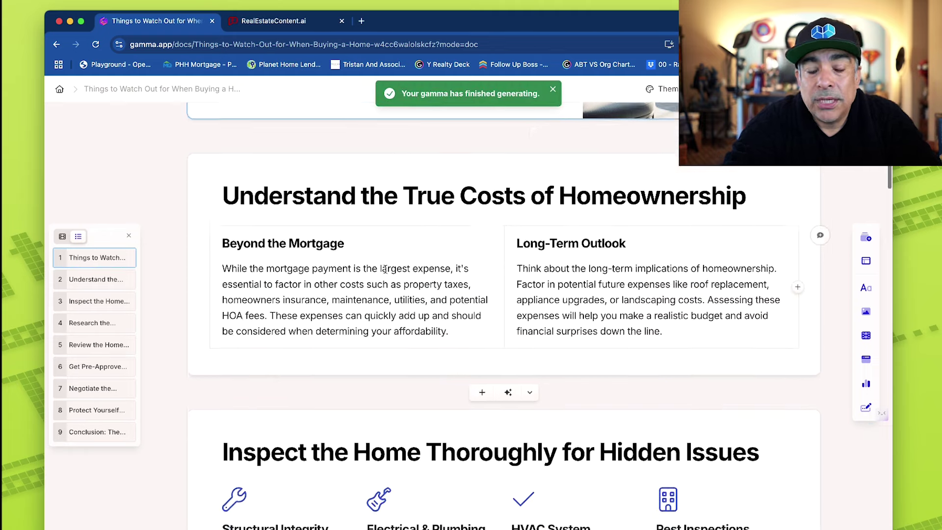
scroll(385, 269, up, 6)
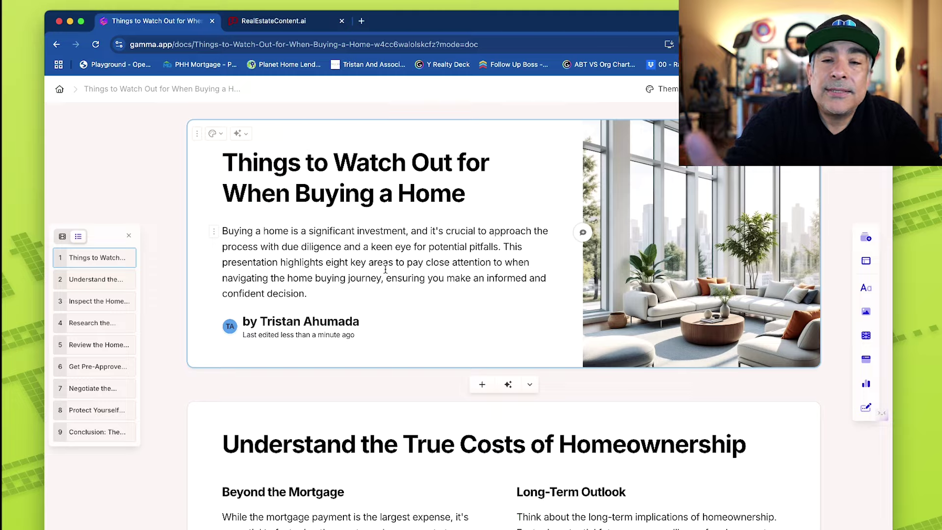
scroll(385, 269, down, 6)
scroll(385, 269, down, 10)
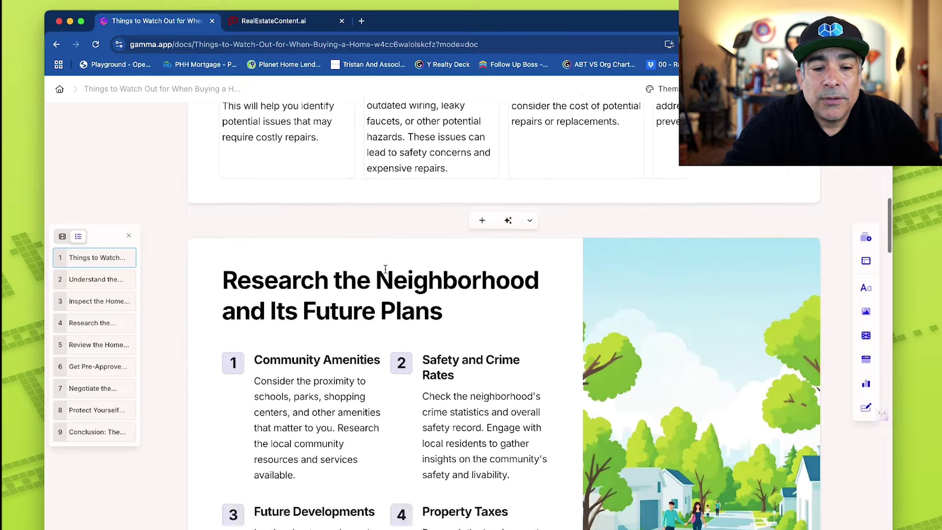
scroll(385, 269, down, 7)
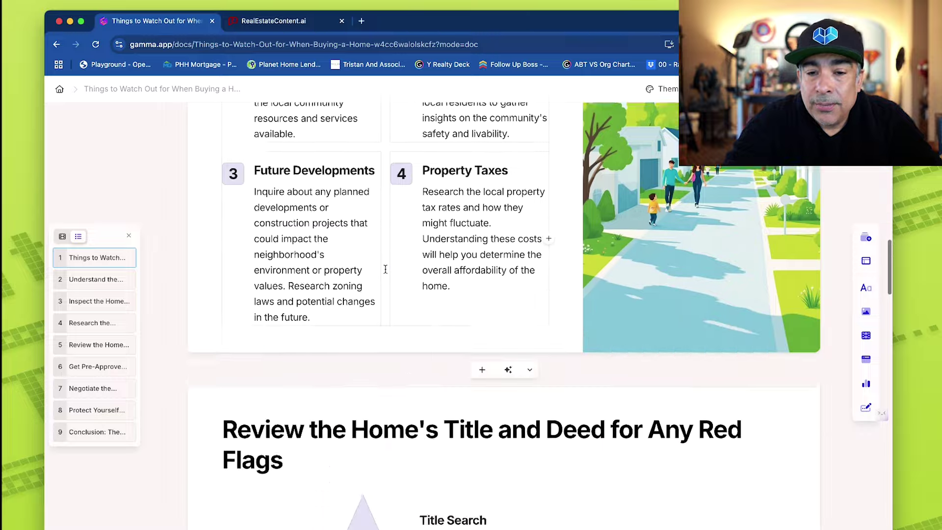
scroll(385, 269, down, 6)
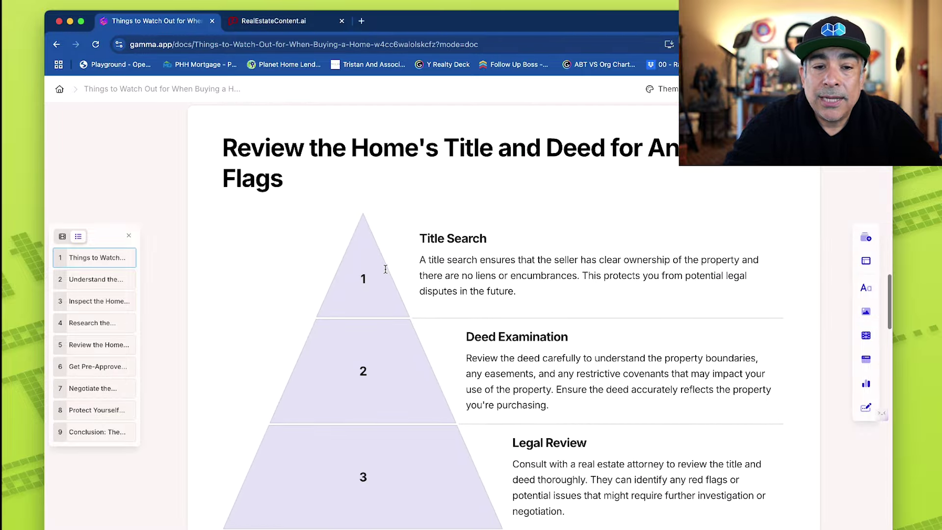
scroll(386, 269, down, 7)
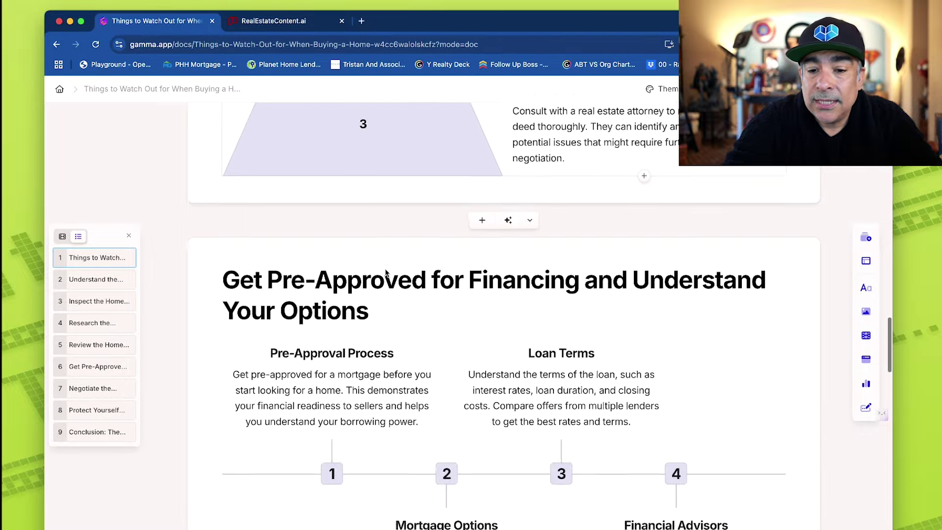
scroll(385, 271, down, 2)
scroll(481, 213, down, 9)
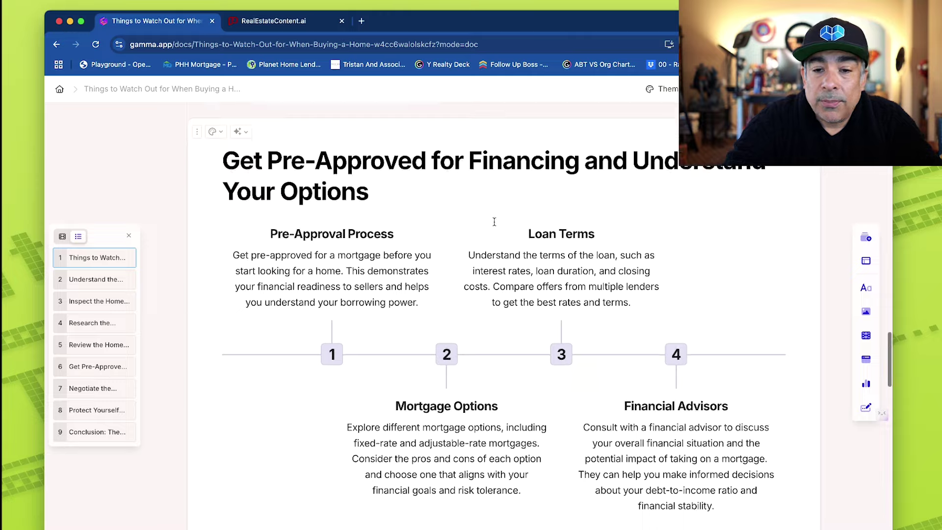
scroll(495, 226, down, 11)
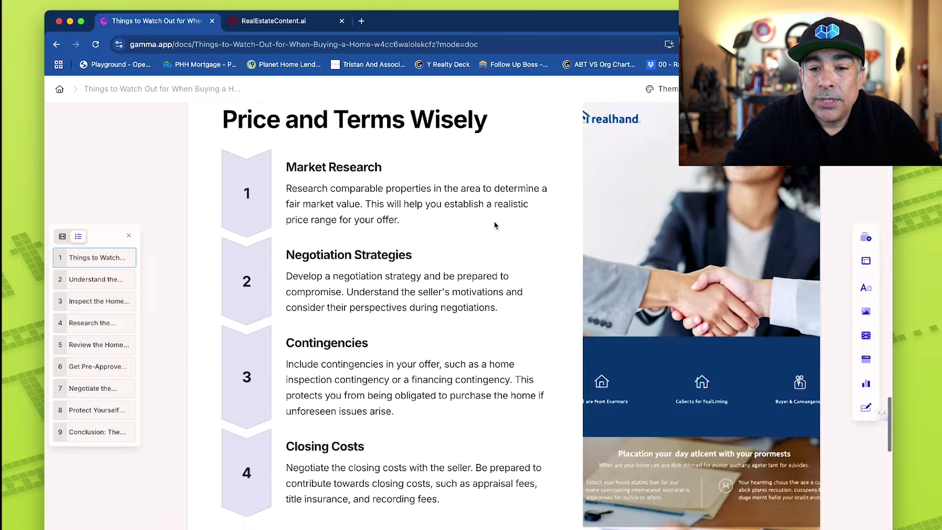
scroll(445, 272, down, 10)
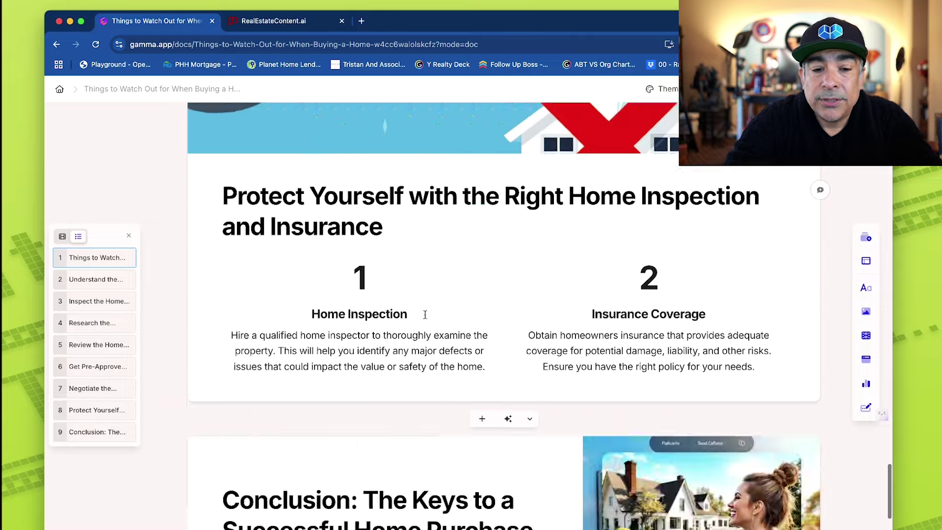
scroll(427, 316, up, 3)
scroll(425, 318, up, 20)
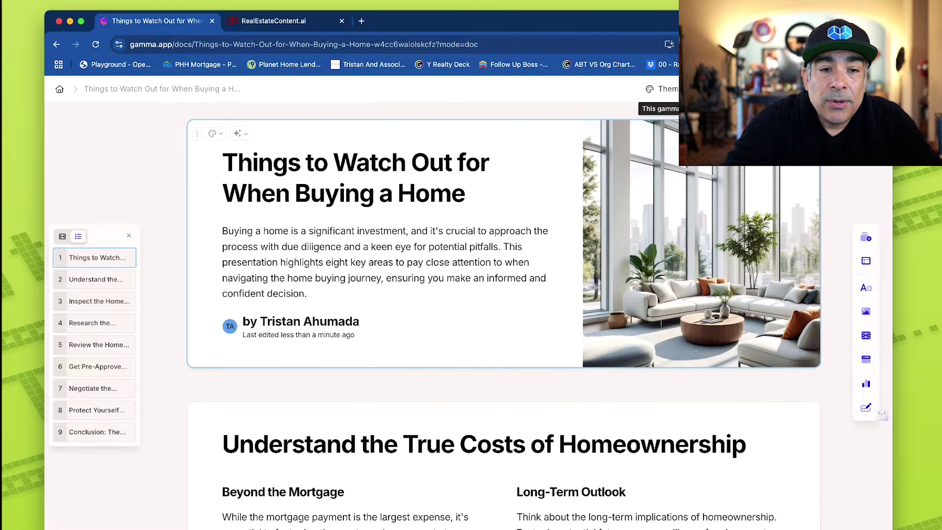
Check the deck's PDF, PowerPoint and PNG export options in the Share dialog, then close it
click(707, 89)
click(425, 201)
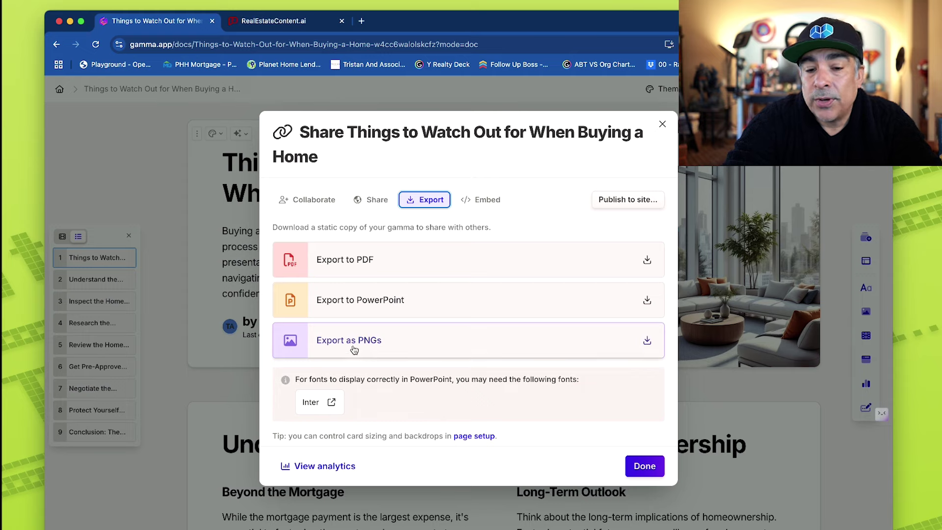
click(644, 466)
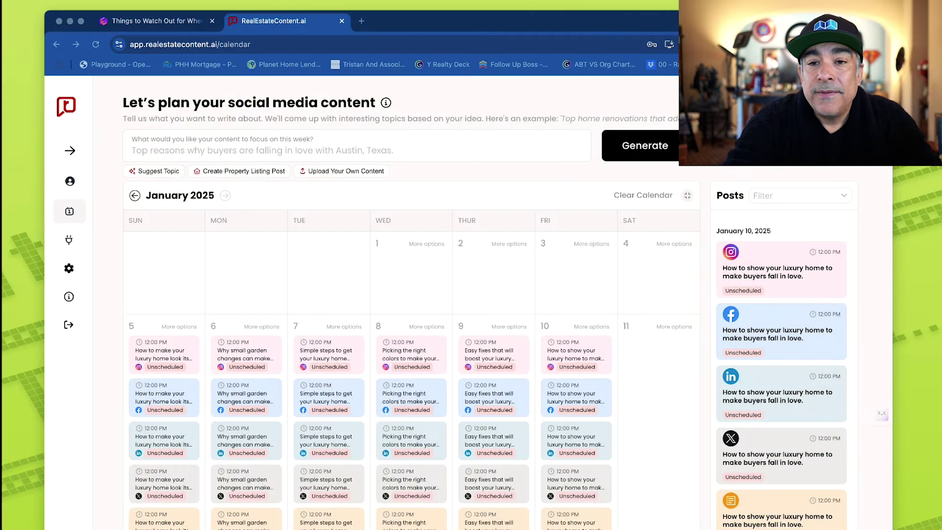
Paste 'Getting your home ready to sell for the spring' as this week's content focus
click(105, 246)
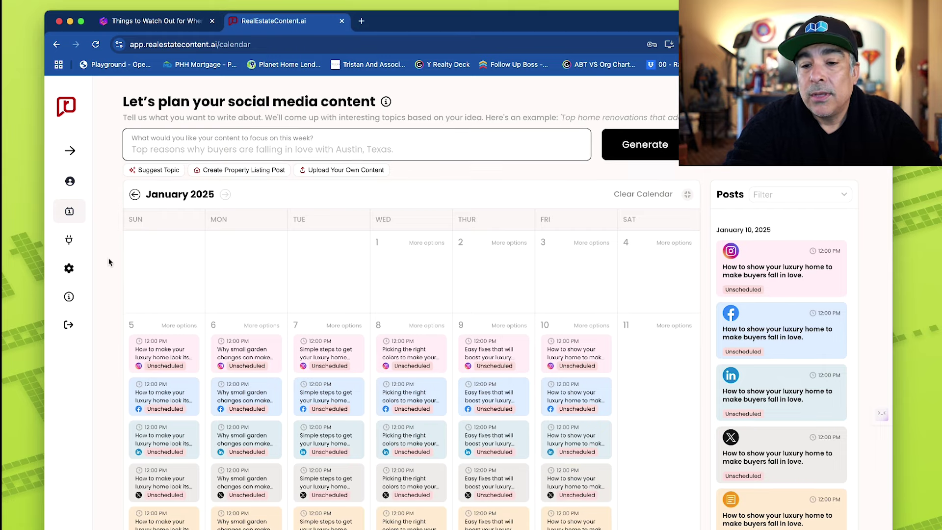
scroll(113, 267, down, 2)
scroll(111, 261, up, 2)
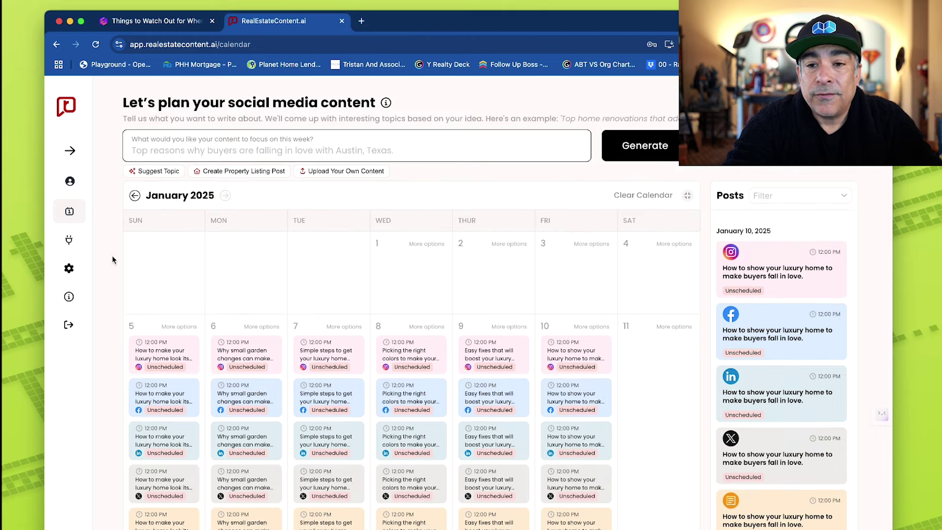
scroll(197, 119, up, 5)
scroll(326, 166, left, 4)
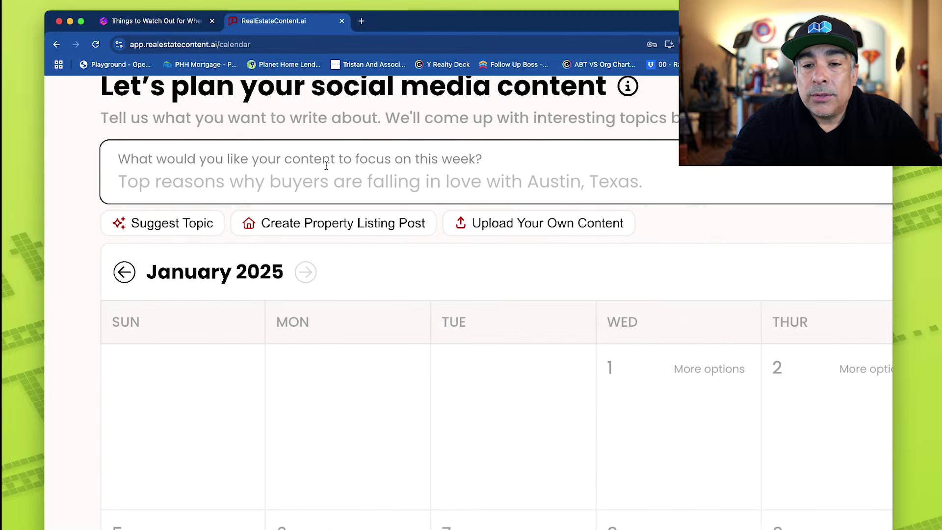
scroll(326, 166, up, 1)
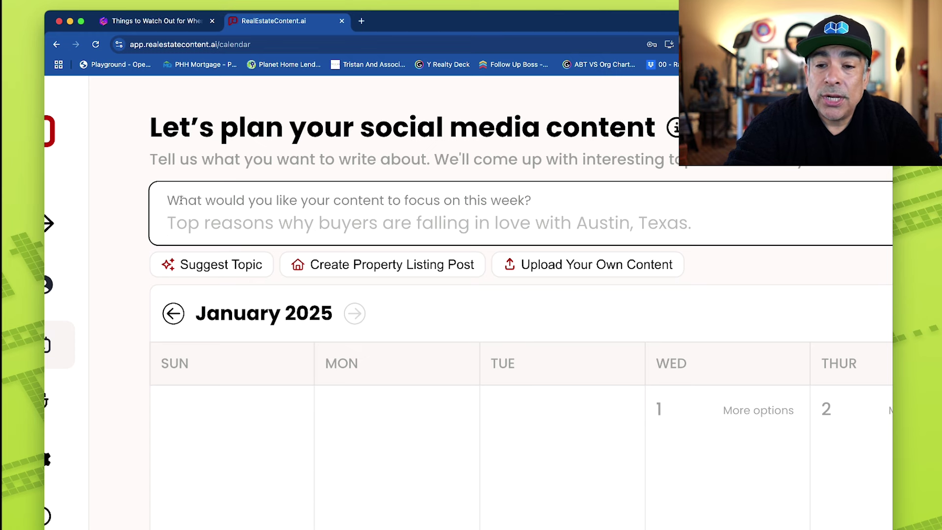
text(Getting your home ready to sell for the spring)
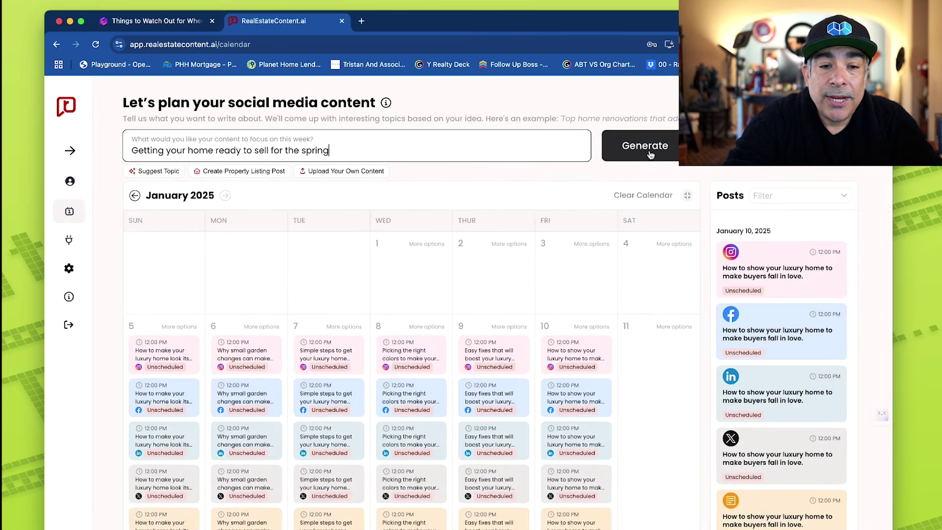
Generate content for the spring-selling topic to bring up the date, platform and bio settings
click(650, 152)
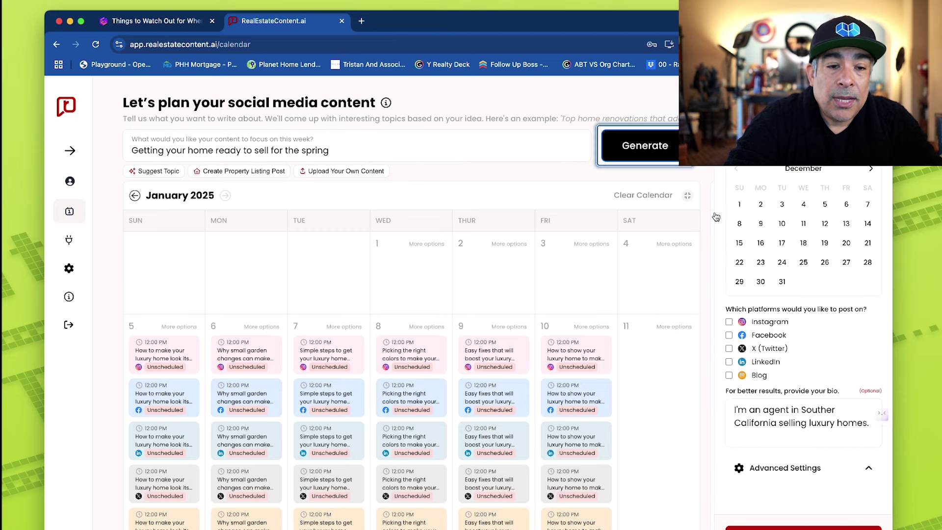
Select January 12–14 as the posting days in the date picker
click(871, 168)
click(739, 243)
click(760, 244)
click(782, 244)
click(804, 245)
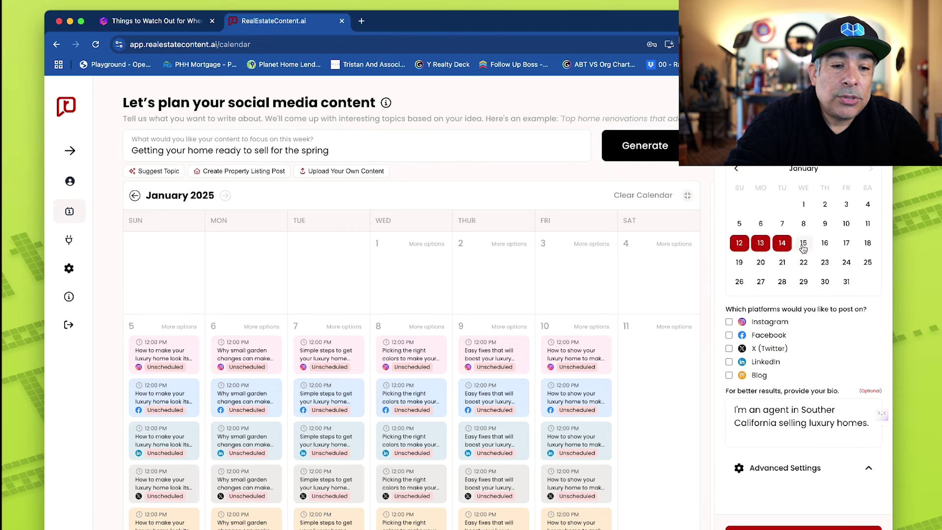
click(825, 244)
click(847, 245)
click(867, 244)
click(867, 243)
click(846, 243)
click(825, 244)
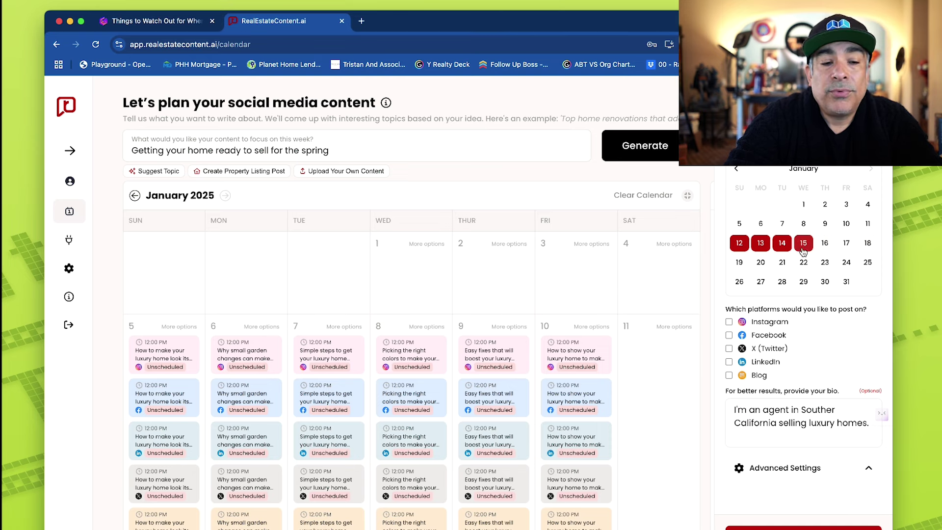
click(802, 245)
Tick Instagram, Facebook, X, LinkedIn and Blog as posting platforms
click(729, 322)
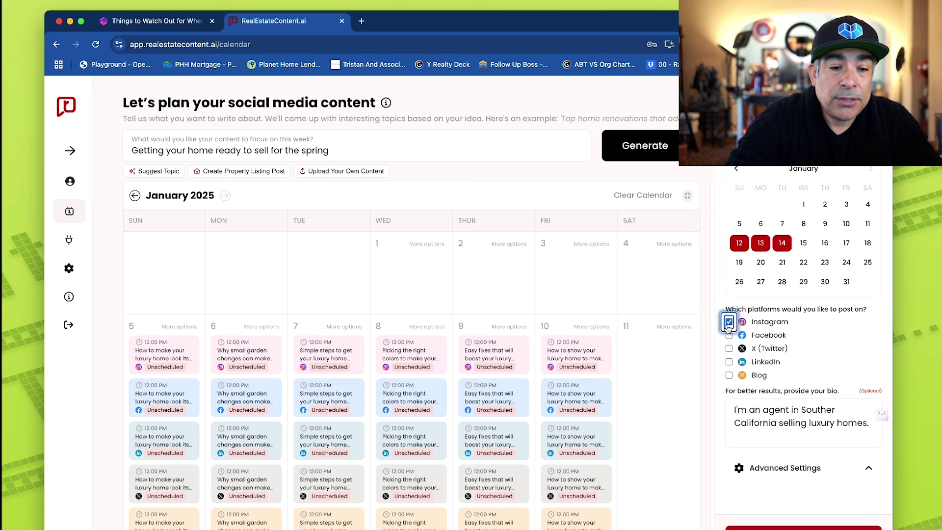
click(729, 336)
click(729, 349)
click(729, 362)
click(728, 375)
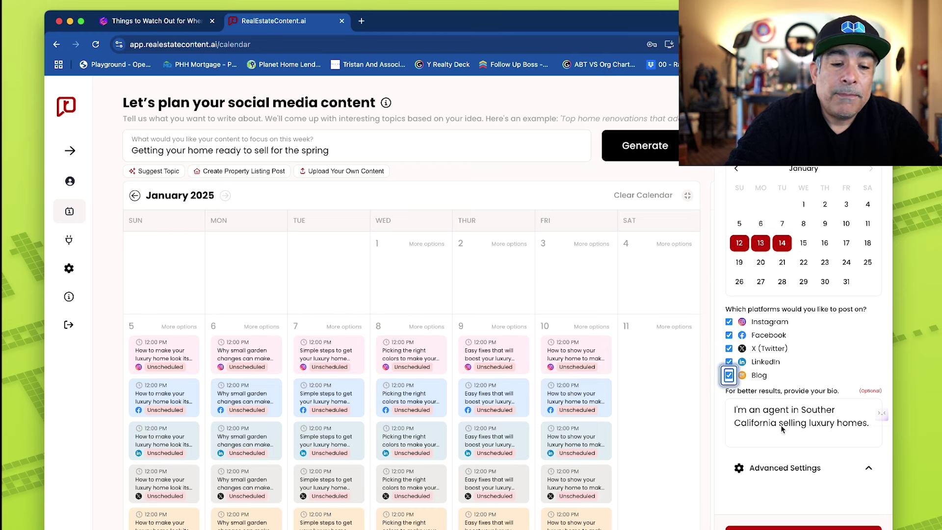
Correct 'Souther' to 'Southern California' in the agent bio and select the bio text
click(838, 414)
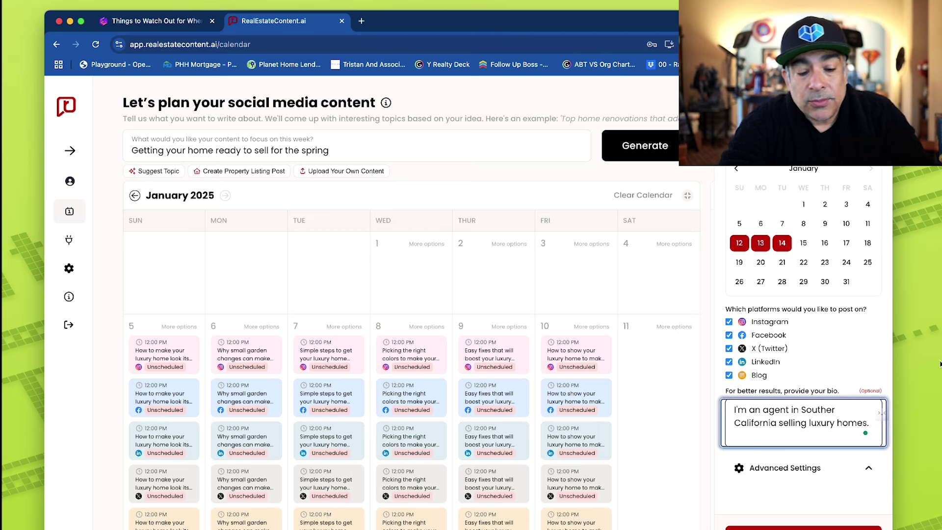
text(n)
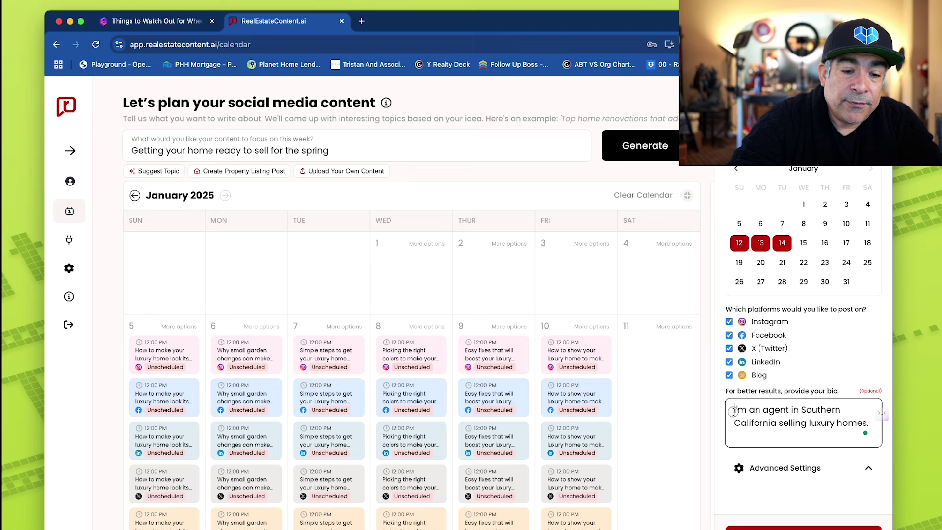
drag(734, 411, 844, 432)
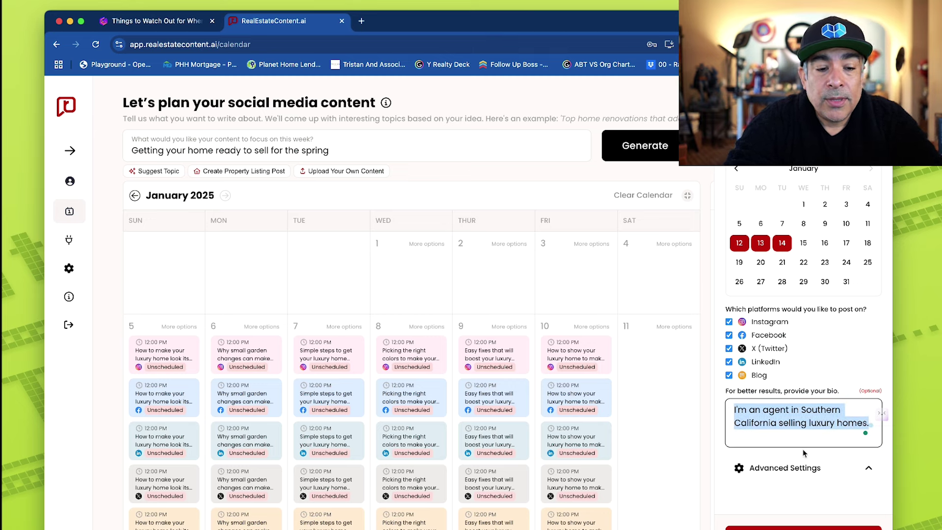